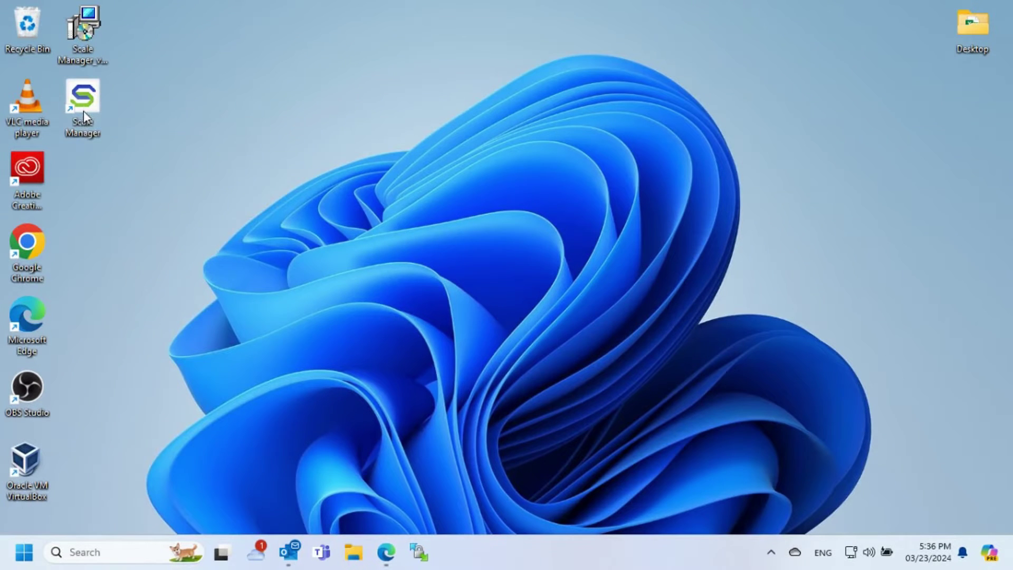
- Launch Scale Manager from its desktop shortcut and log in with the password
right_click(83, 115)
click(85, 98)
right_click(85, 98)
click(116, 126)
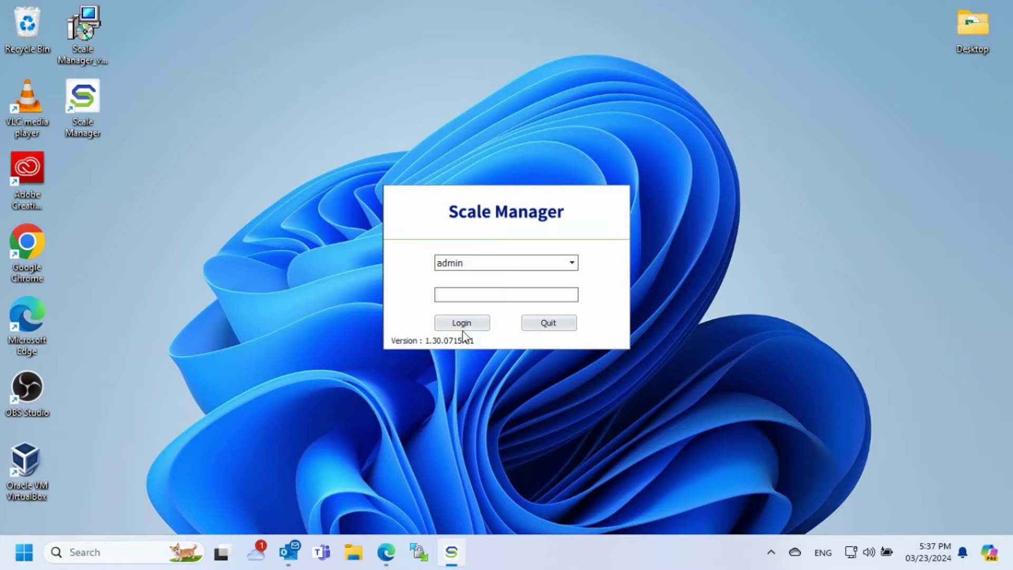
text(****)
key(Return)
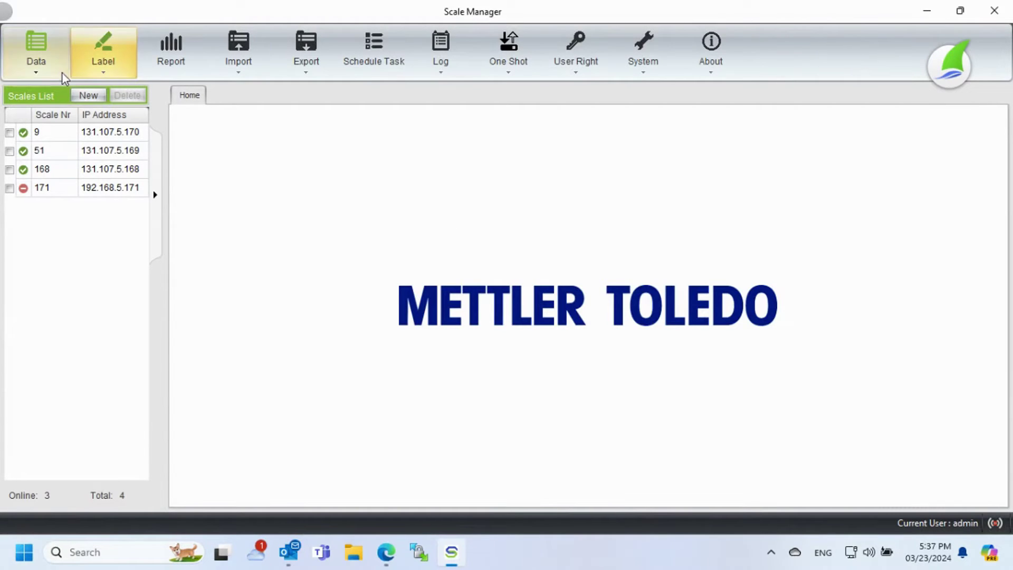
- Open the empty PLU folder from the Data > PLU folder list, cancelling the Add folder dialog
click(47, 74)
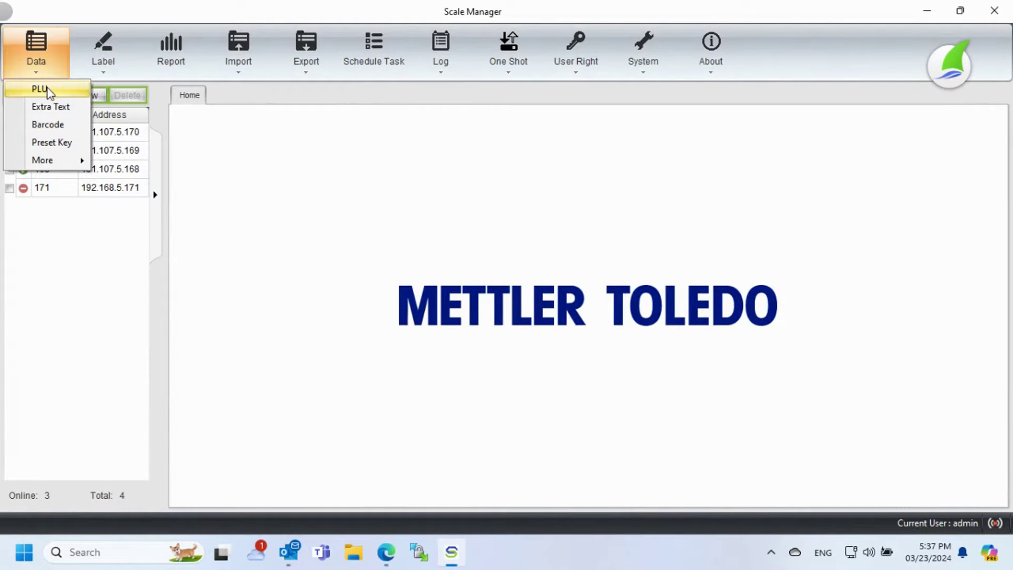
click(43, 89)
click(246, 191)
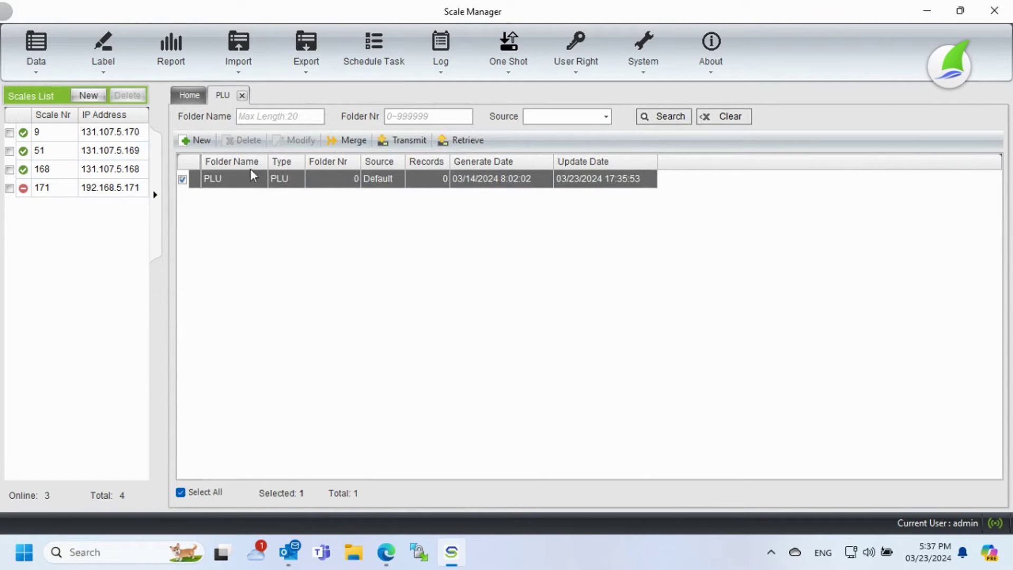
click(193, 141)
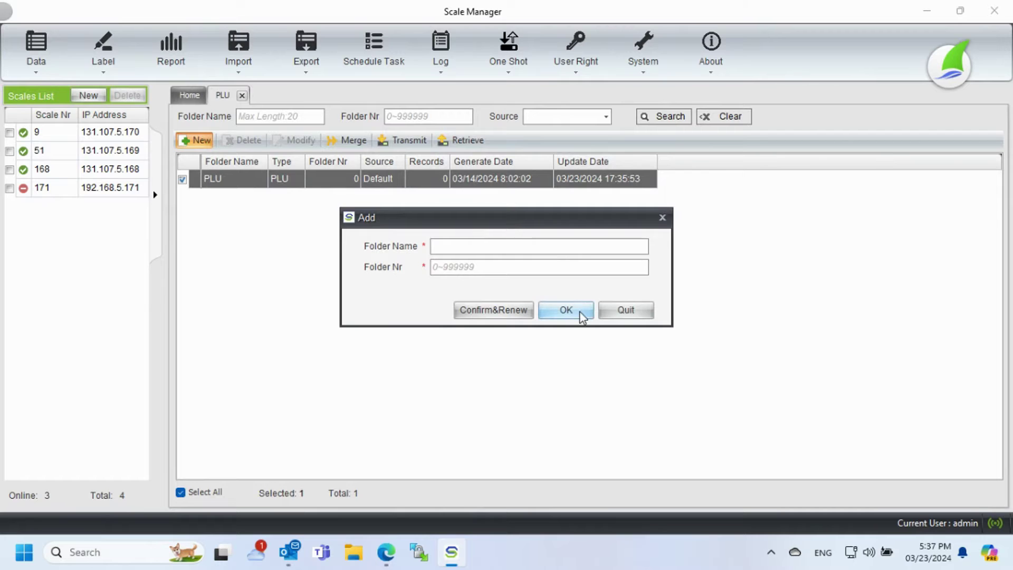
click(612, 317)
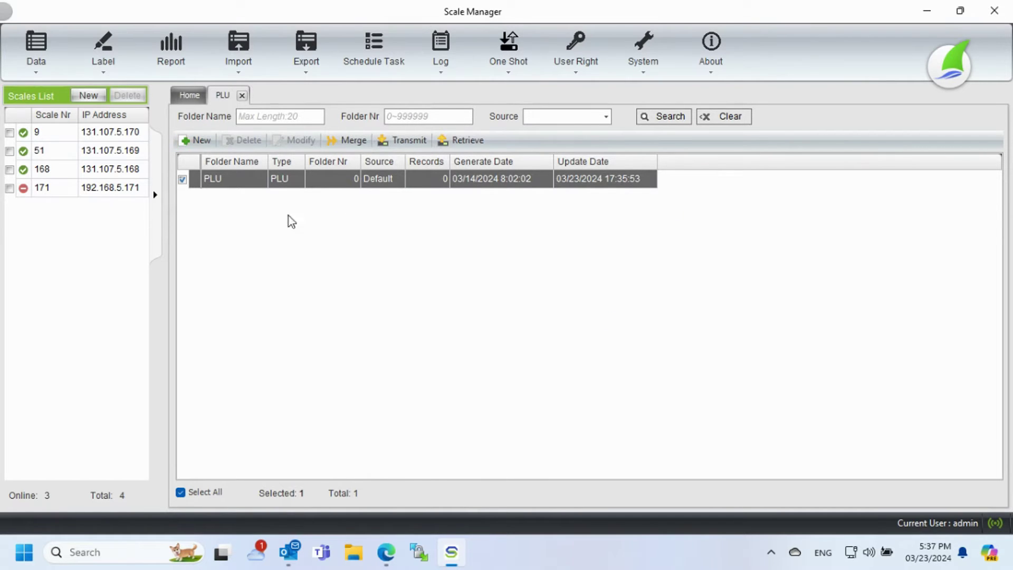
double_click(227, 181)
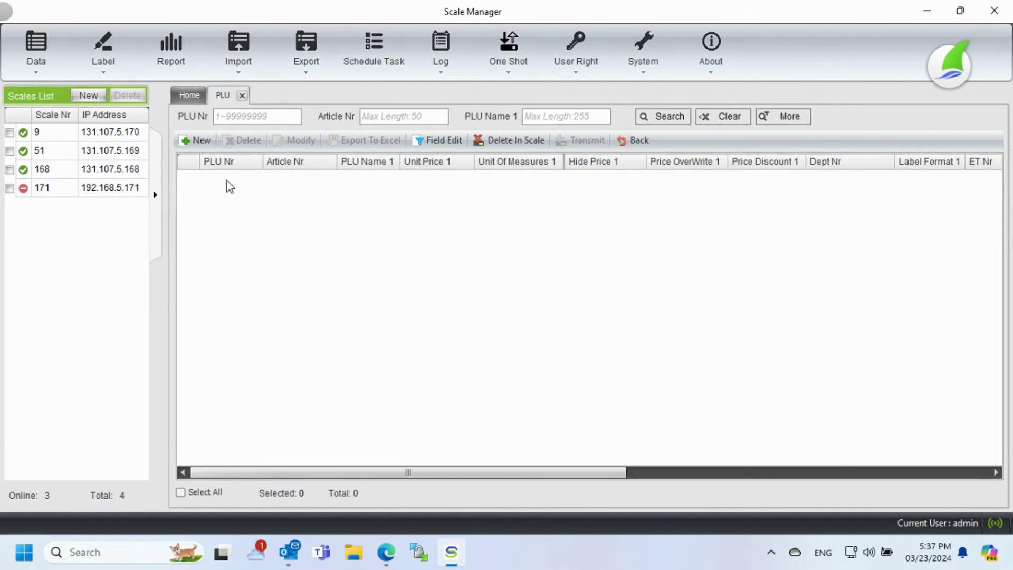
- Create new PLU 93501 'Smoked Chicken Wings' priced 43.50 with unit kg
click(202, 140)
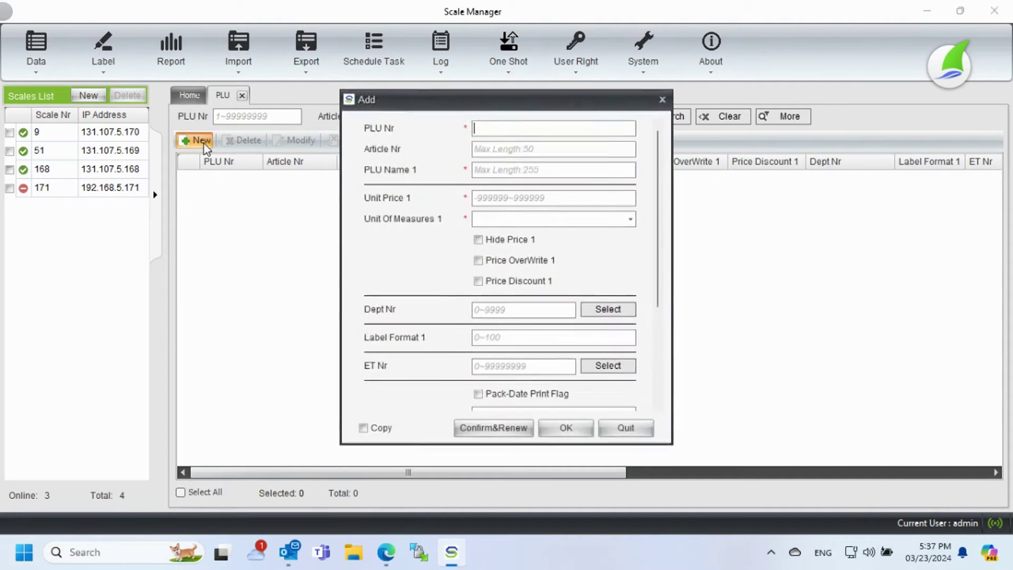
click(529, 129)
text(9)
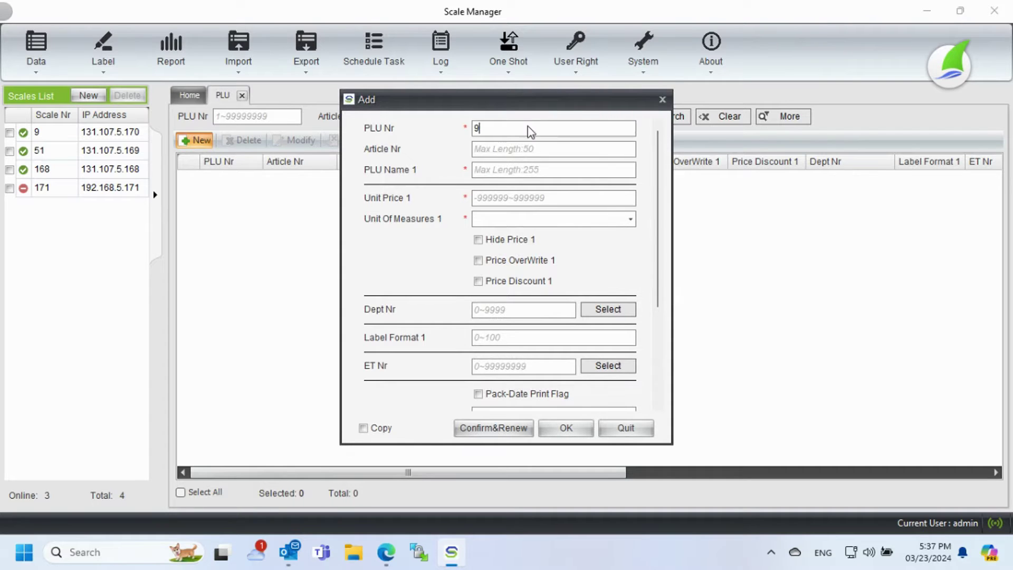
text(3501)
click(529, 149)
click(509, 172)
text(Smoked)
text( Ch)
text(icken Win)
text(gs)
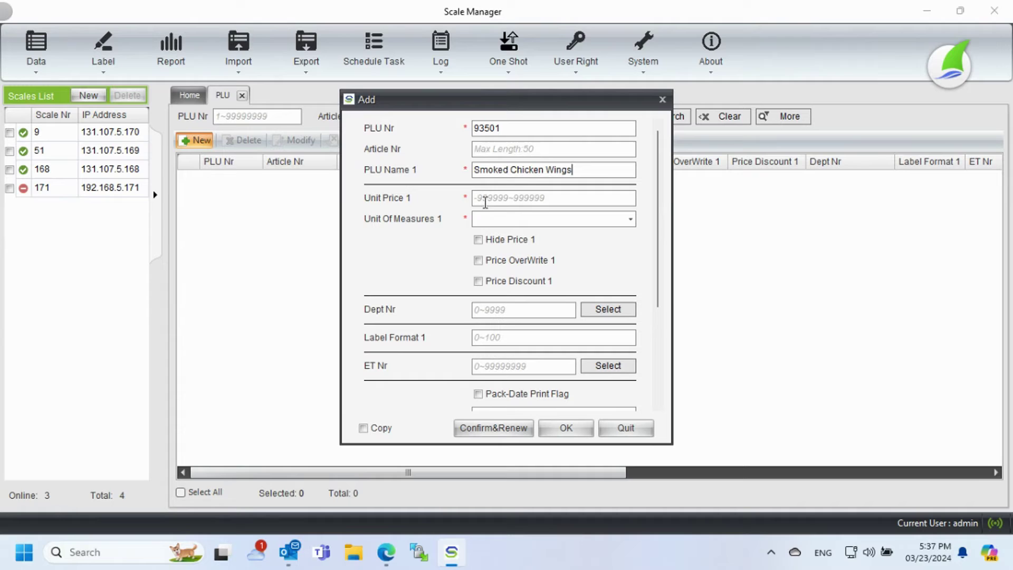
click(486, 200)
text(43)
text(.50)
click(515, 220)
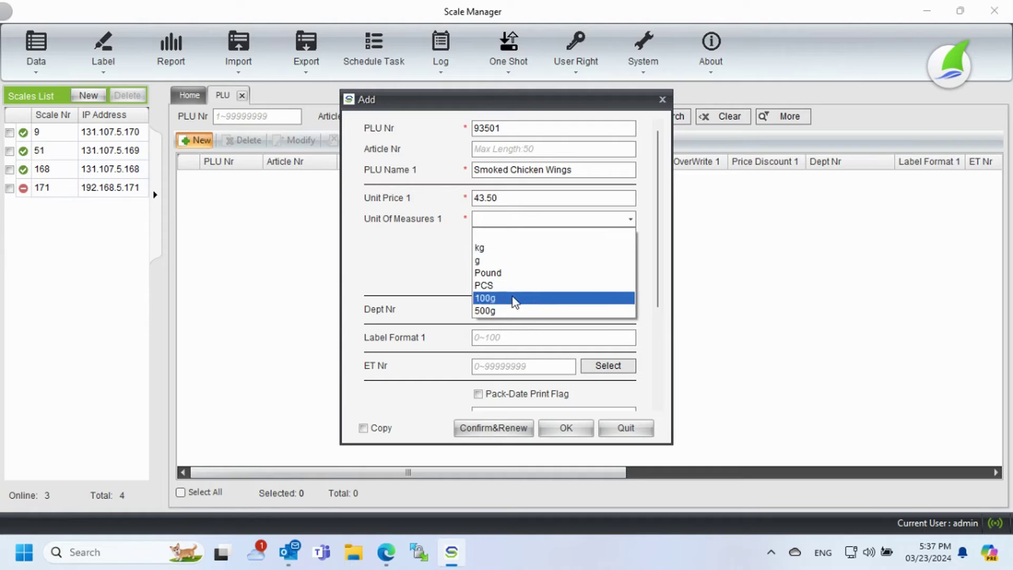
click(499, 251)
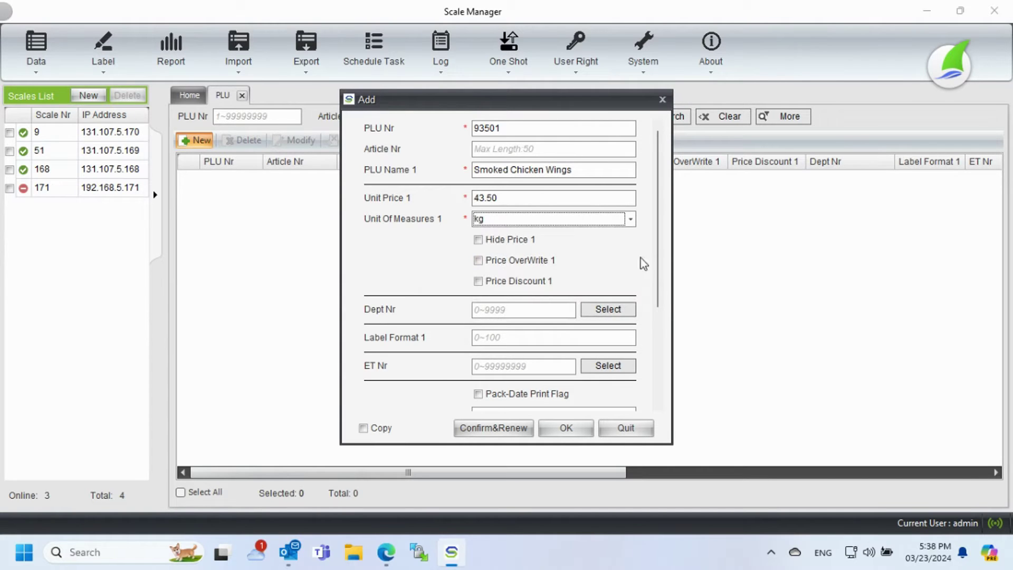
drag(656, 271, 656, 353)
click(513, 208)
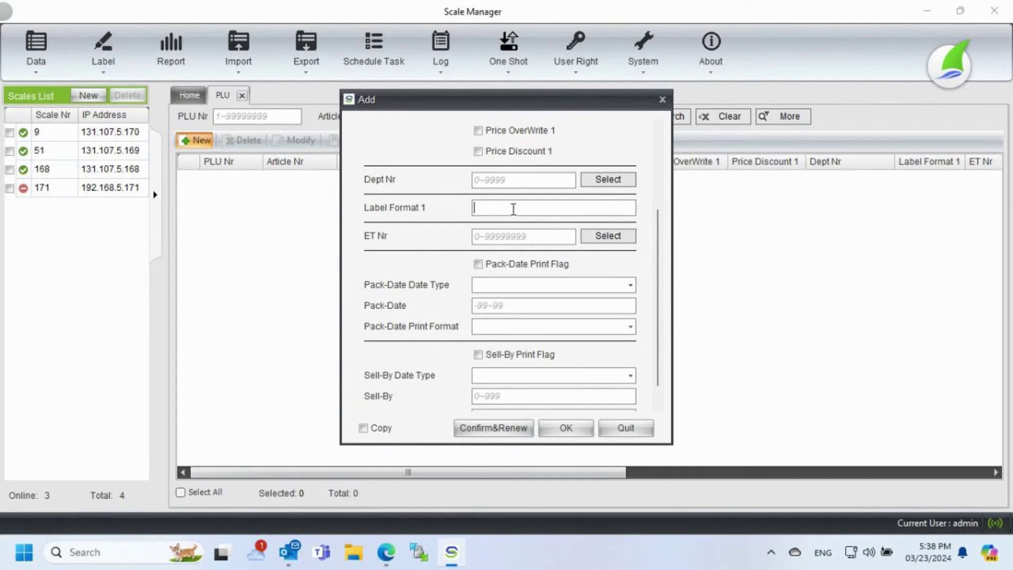
text(1)
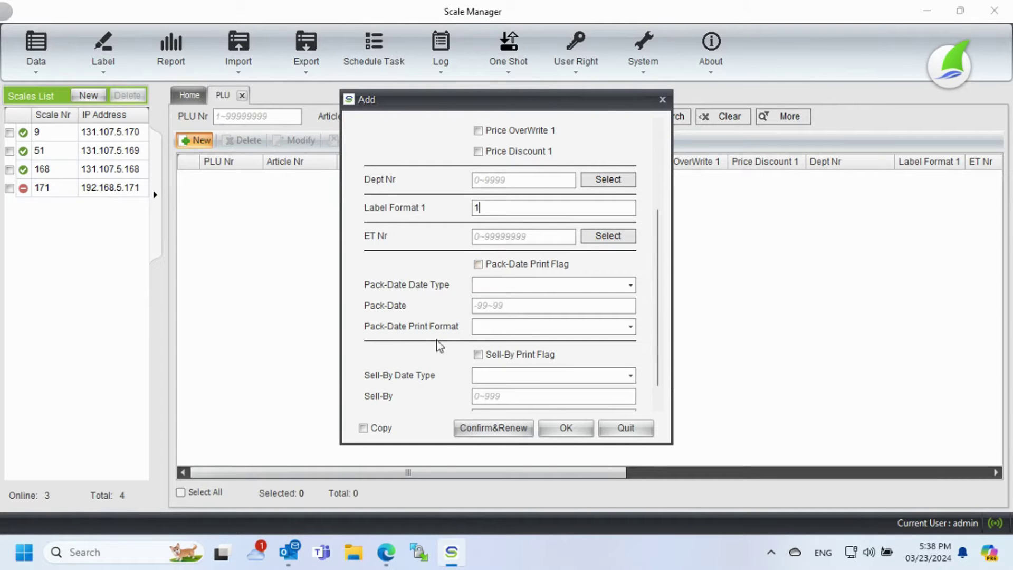
scroll(657, 362, down, 1)
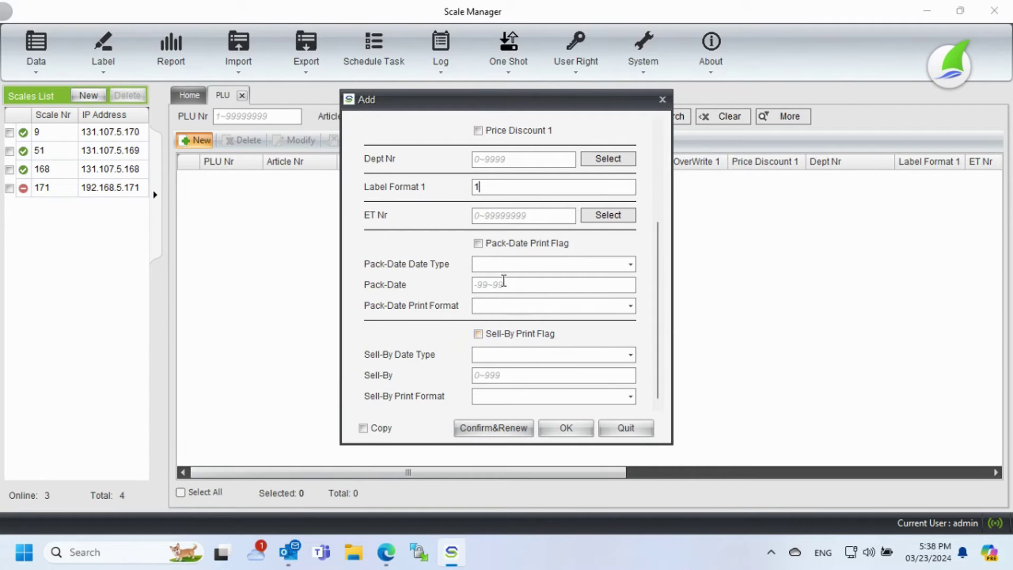
- Turn on pack-date printing with date type Date and print format YYMMDD
click(479, 243)
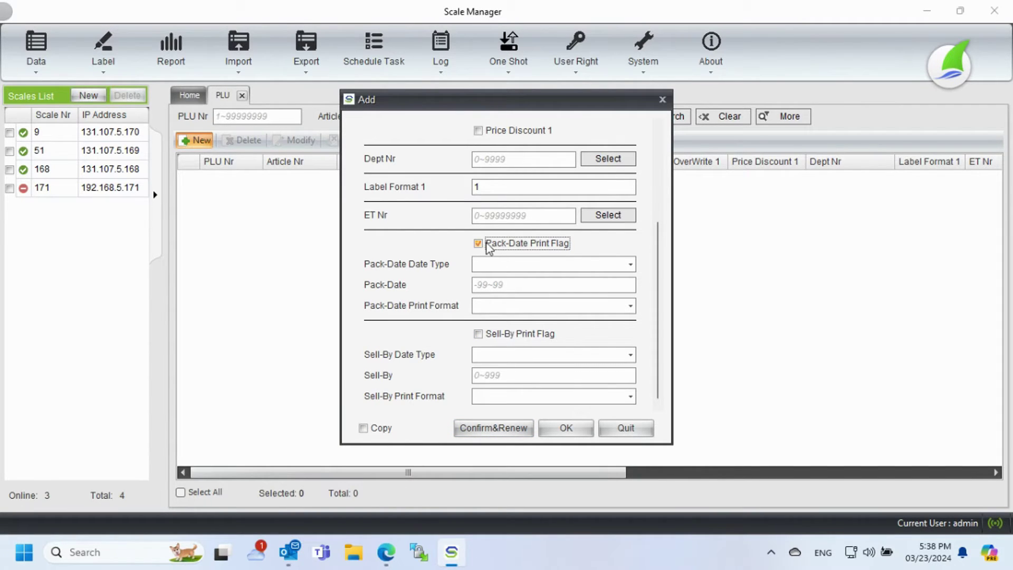
click(585, 264)
click(509, 305)
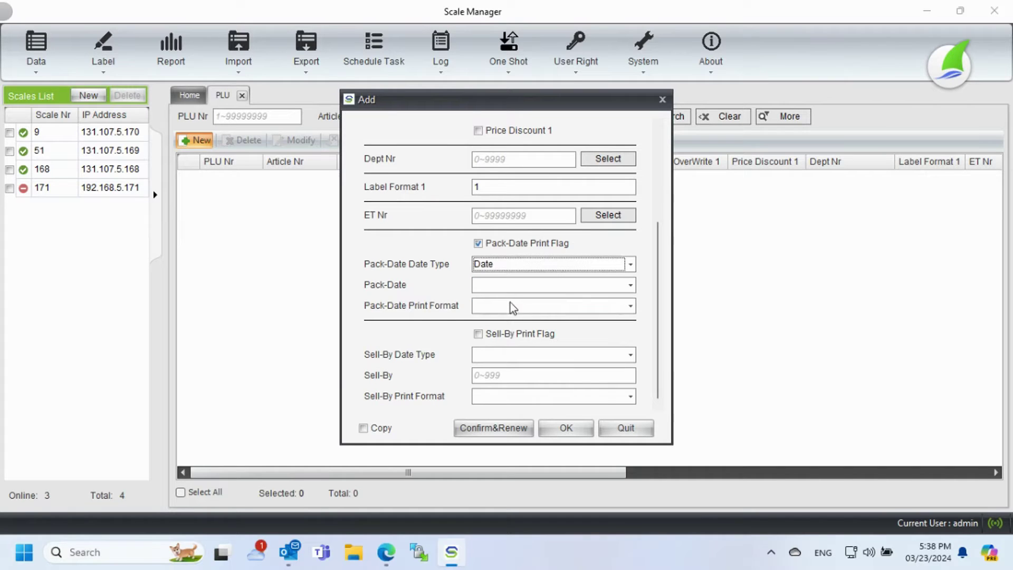
click(507, 309)
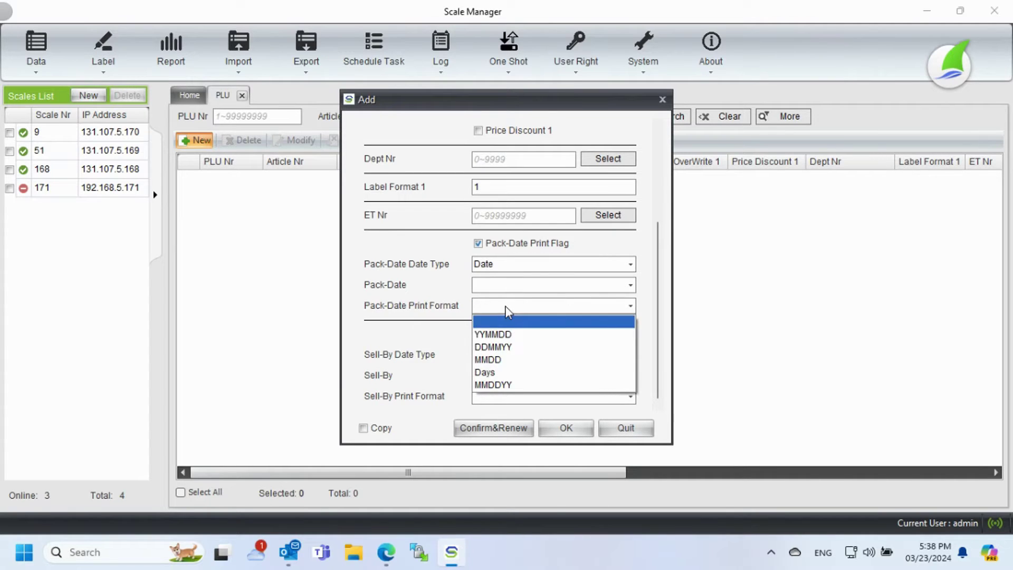
click(511, 335)
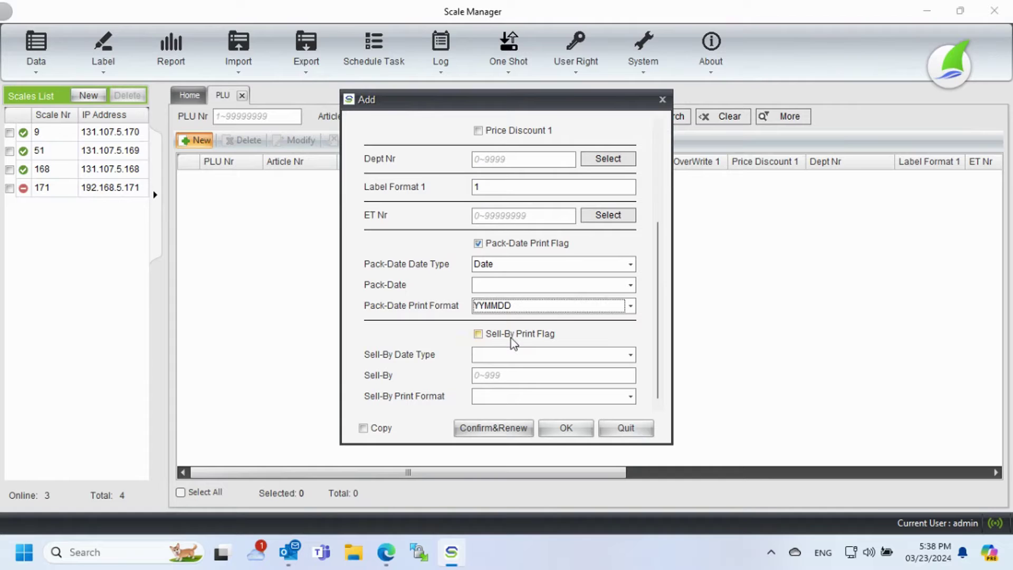
drag(661, 298, 664, 212)
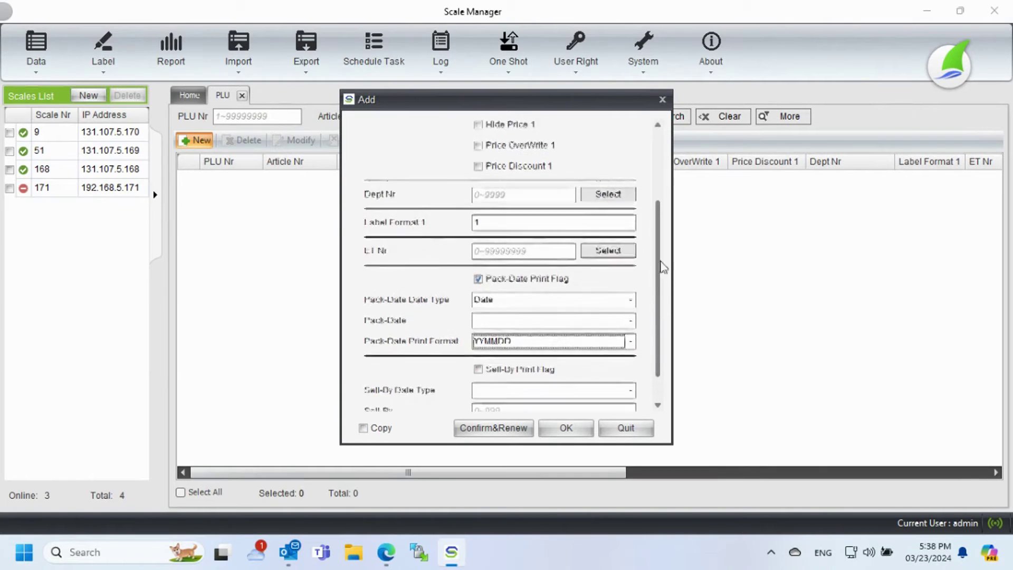
- Save the new PLU item and select its 93501 row in the list
click(567, 428)
click(292, 179)
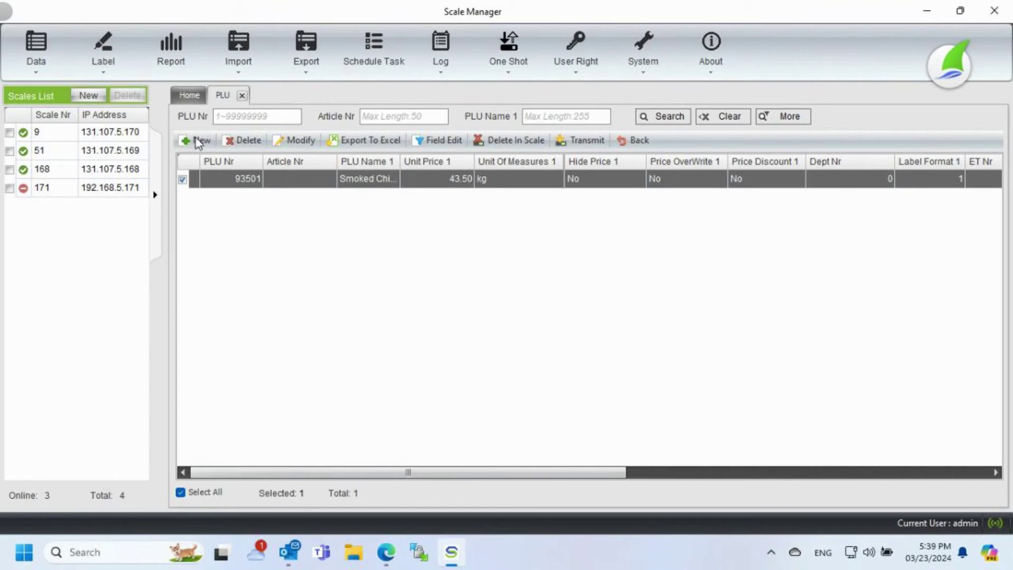
- Close the PLU item list, reopen the PLU folder list and start a Retrieve
click(241, 95)
click(41, 64)
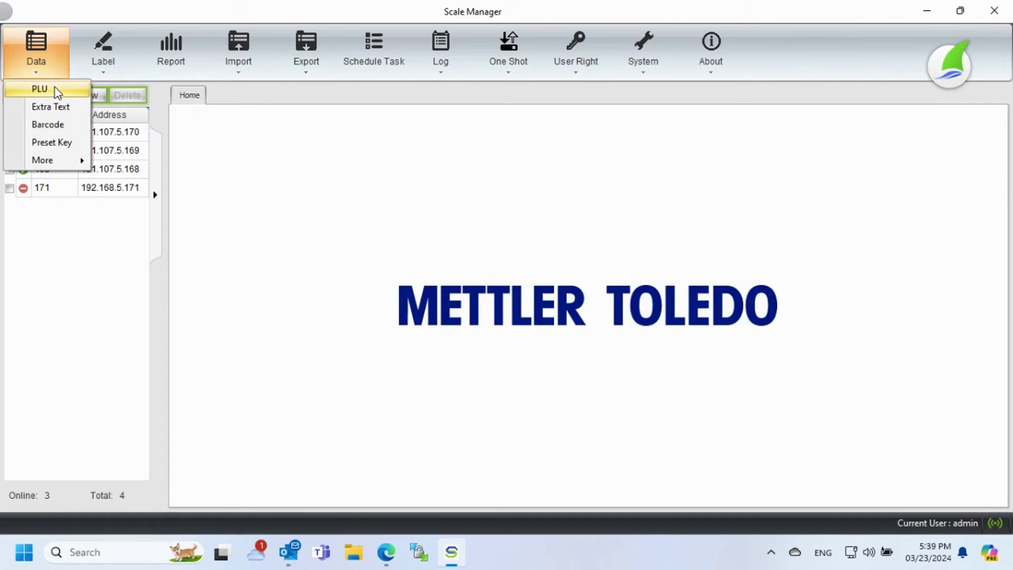
click(40, 89)
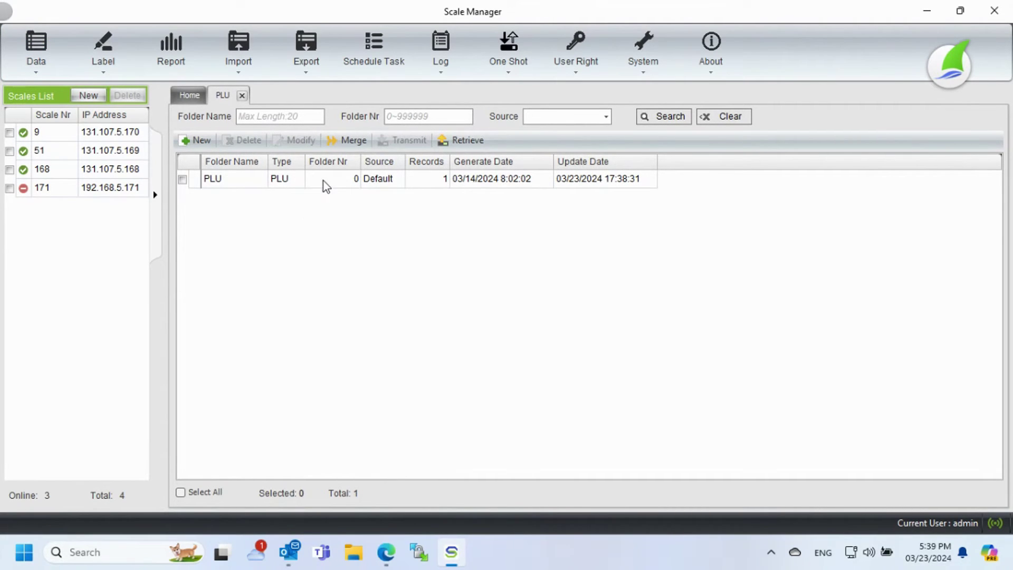
click(478, 142)
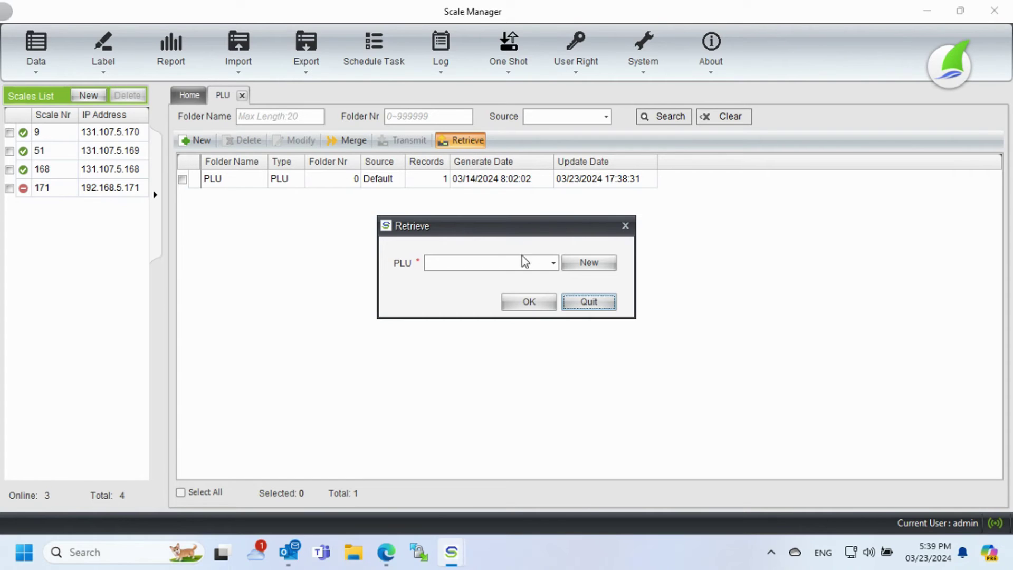
- Target the retrieve at the PLU folder, declining to delete existing records
click(539, 262)
click(449, 291)
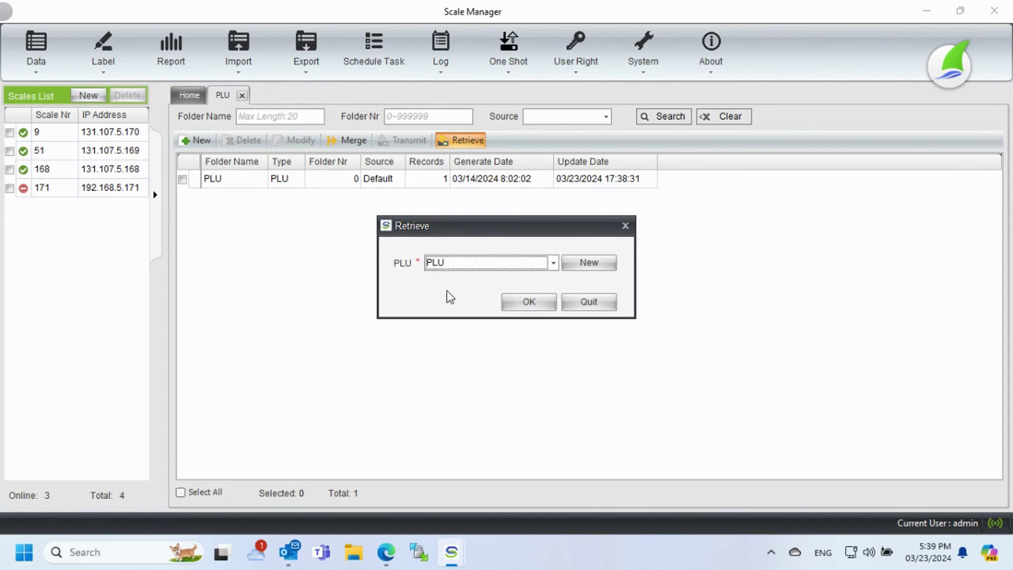
click(546, 306)
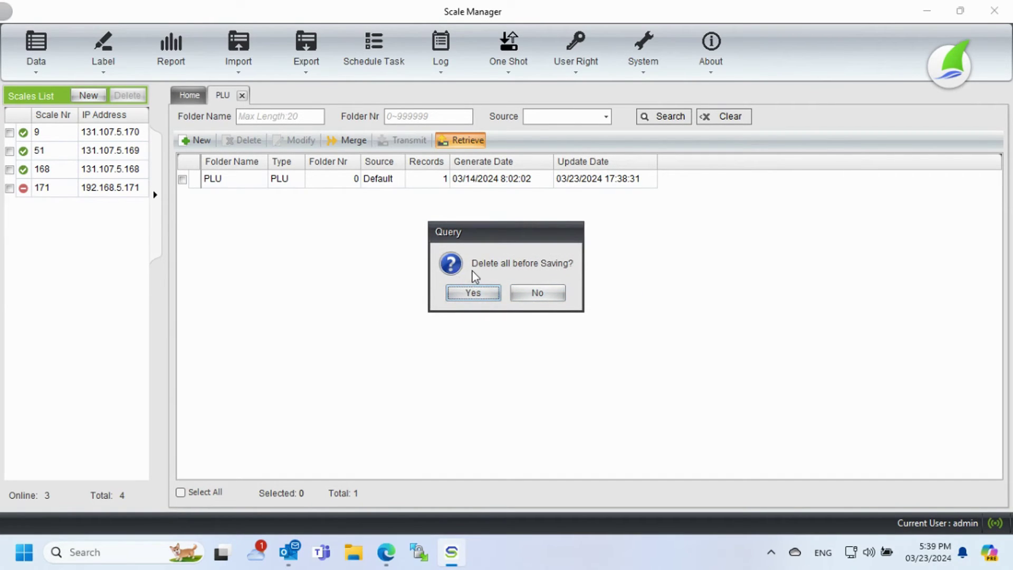
click(552, 294)
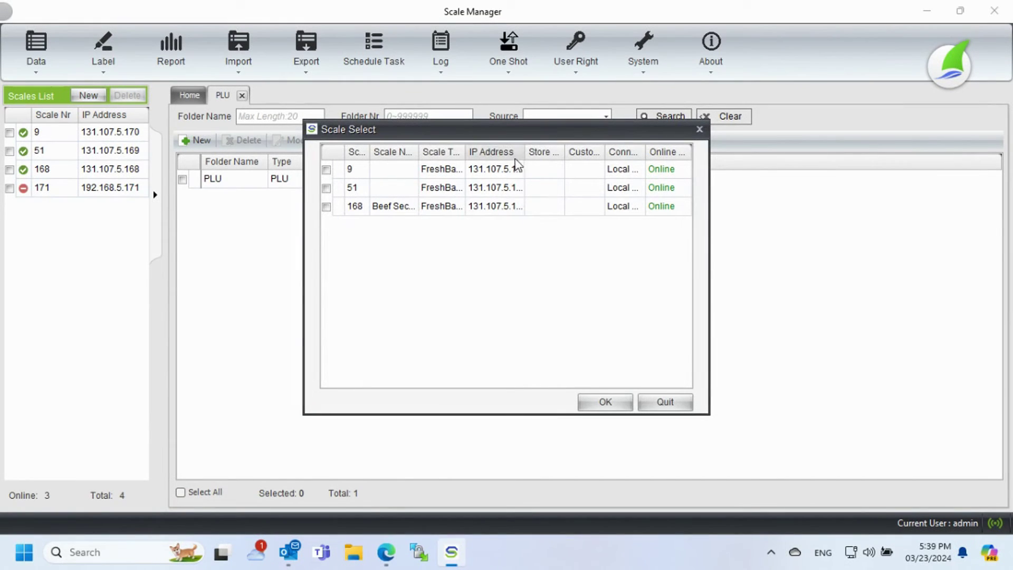
- Select scale 168 in Scale Select and start retrieving its PLU items
drag(525, 152, 551, 151)
click(326, 207)
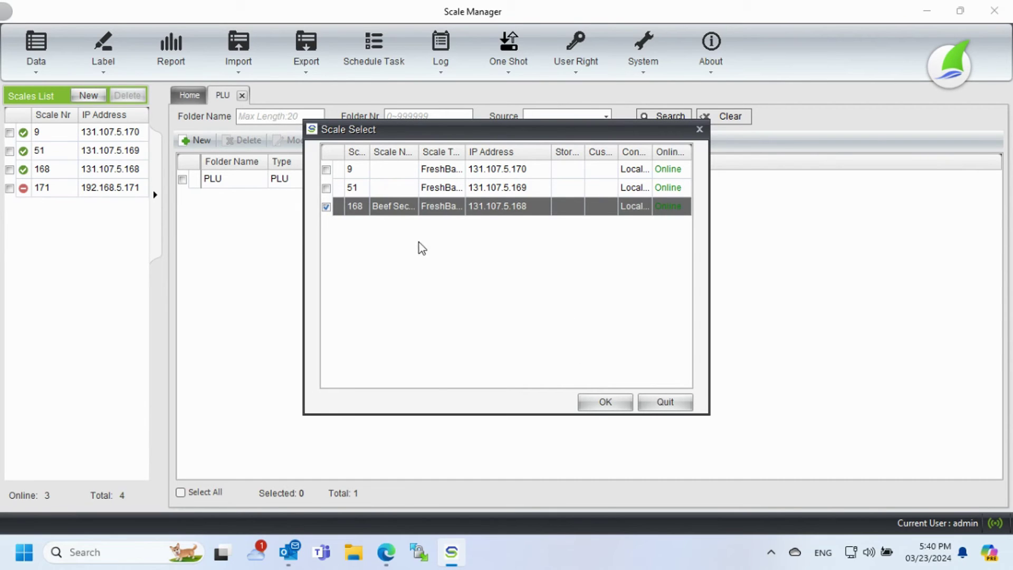
click(604, 403)
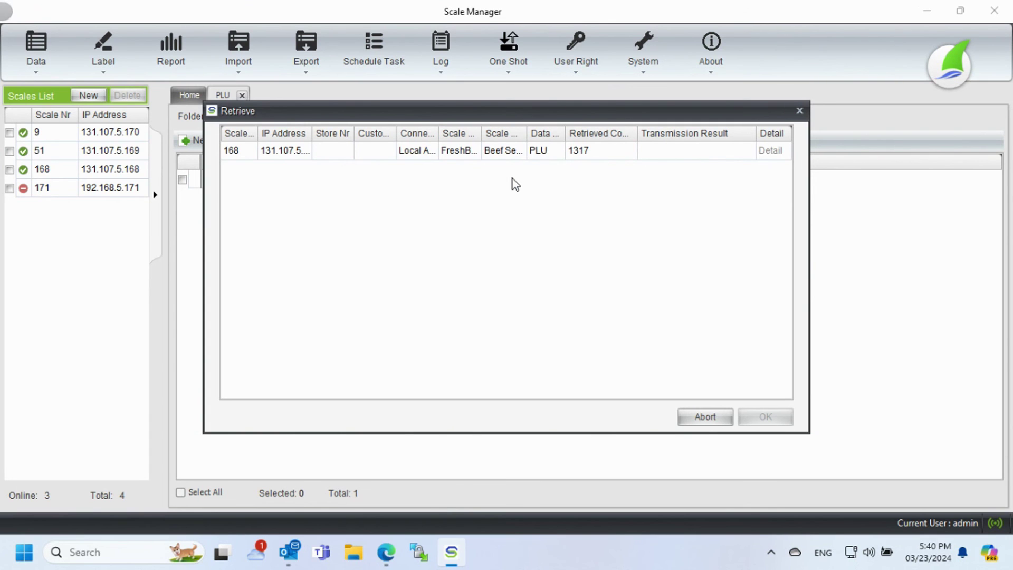
- Dismiss the retrieval results, open the PLU folder's items and open PLU 9860 for editing
click(760, 418)
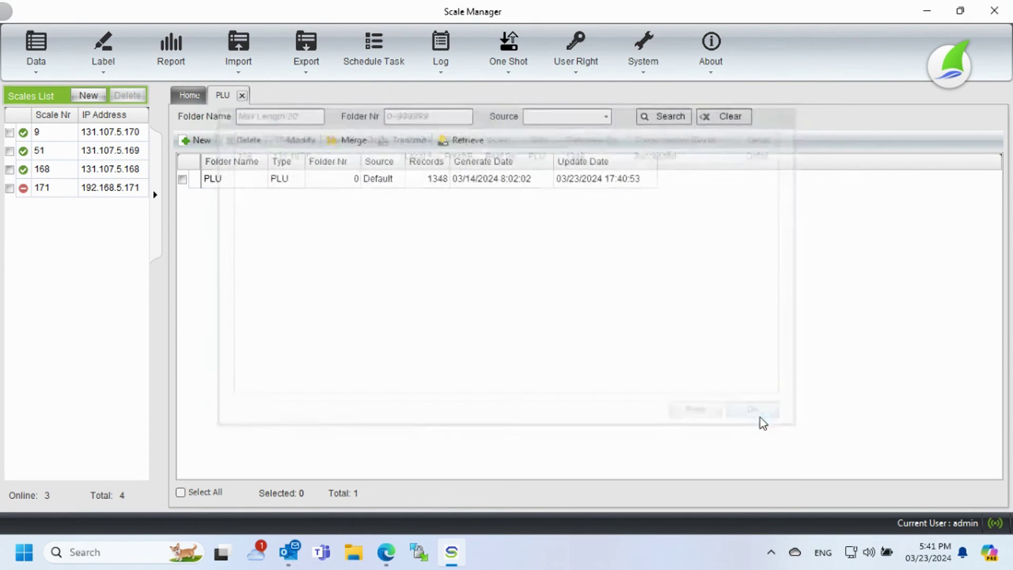
double_click(349, 180)
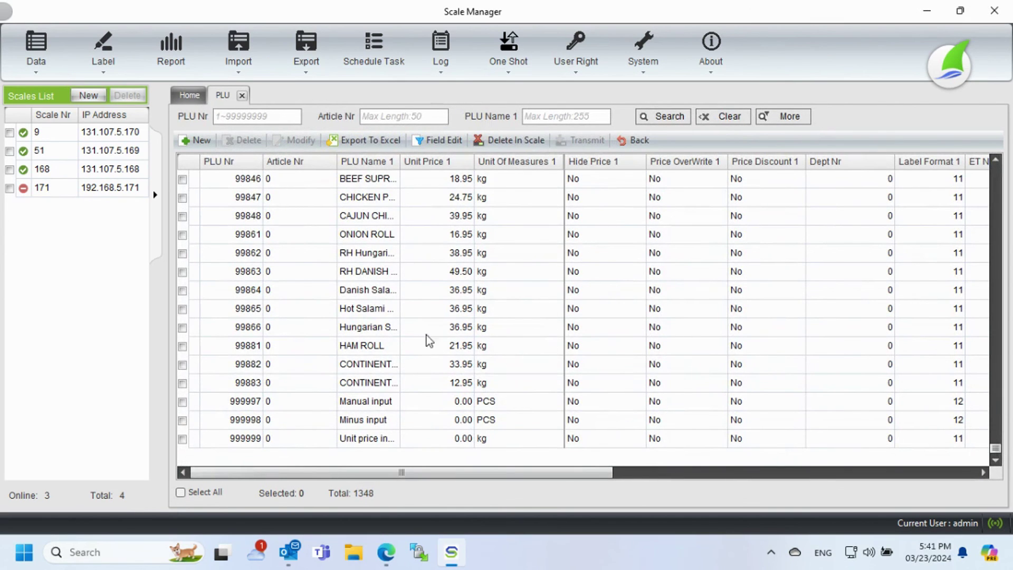
drag(993, 444, 995, 170)
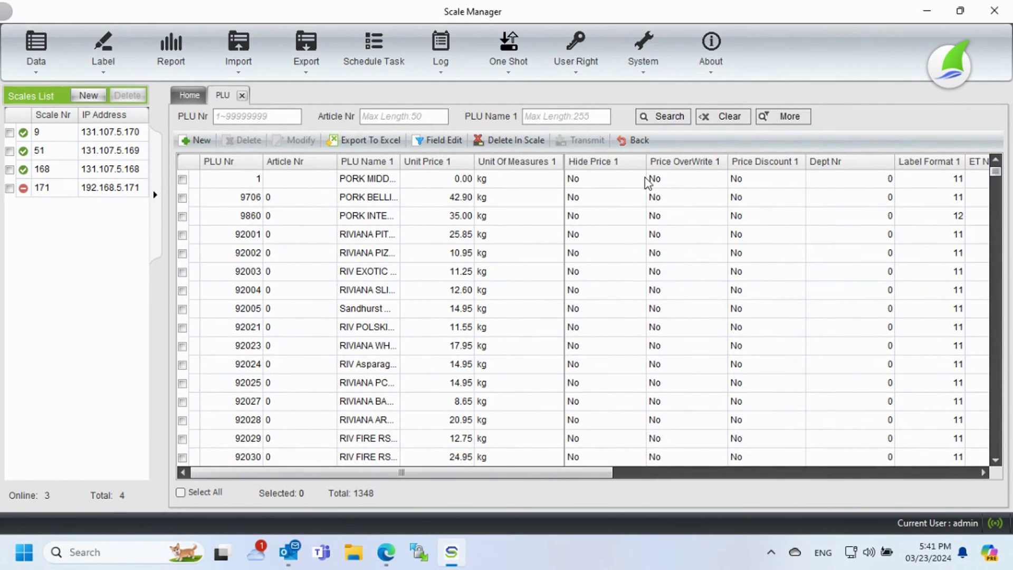
double_click(368, 229)
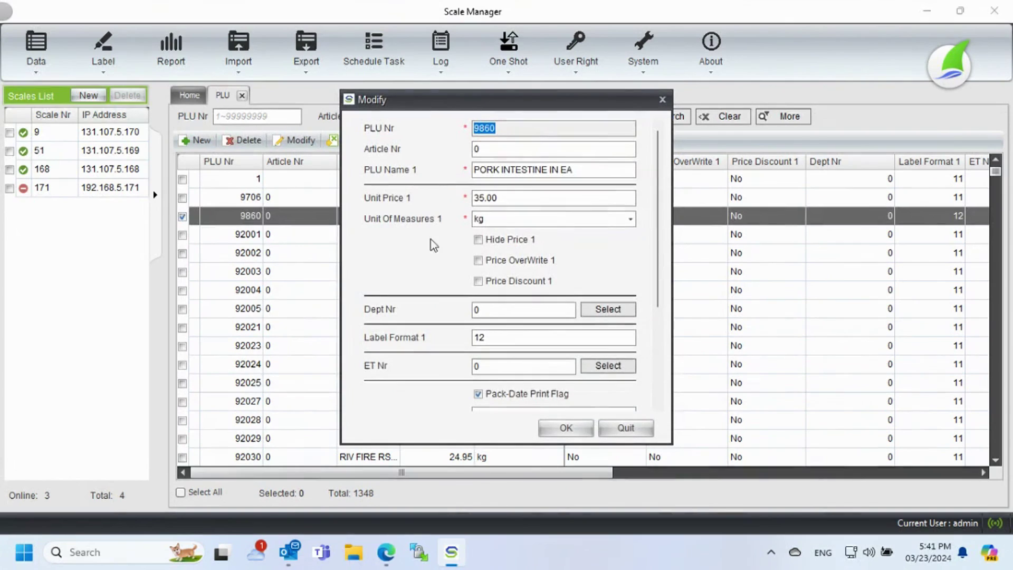